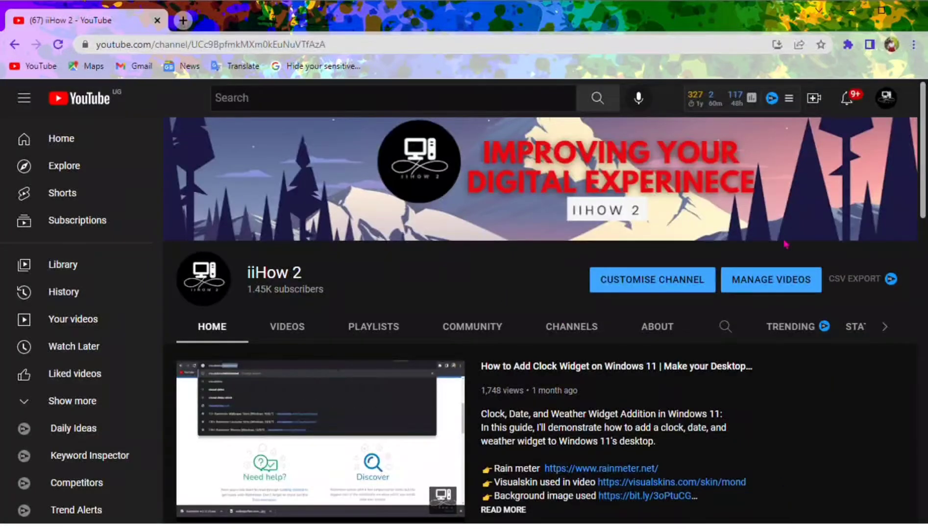
# Open the Windows 11 clock widget video from the channel's popular uploads and reduce the page zoom
pyautogui.scroll(-7, 236, 314)
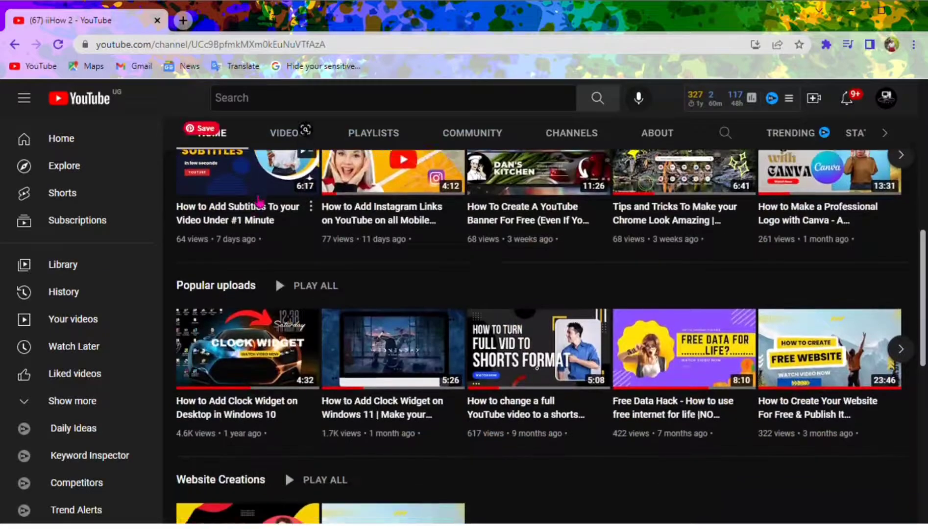
pyautogui.scroll(-2, 259, 200)
pyautogui.click(379, 268)
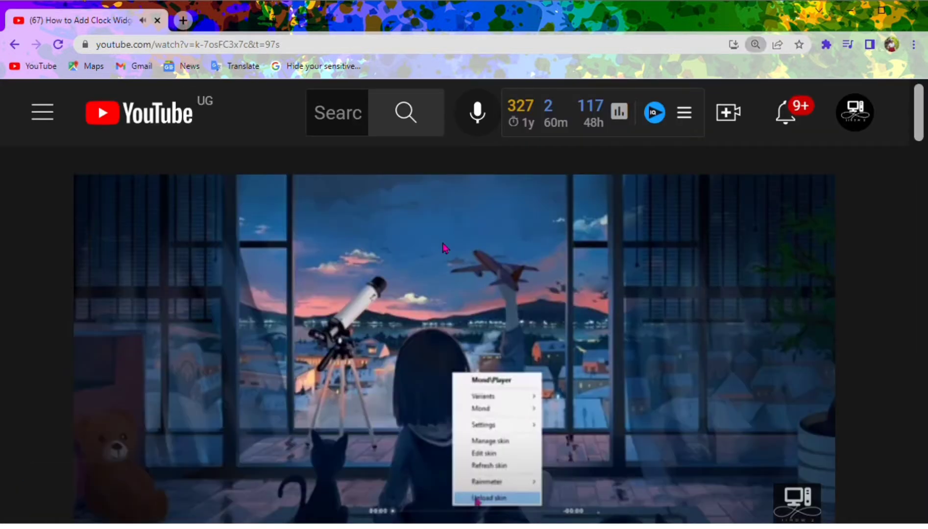
pyautogui.hotkey('ctrl', '-')
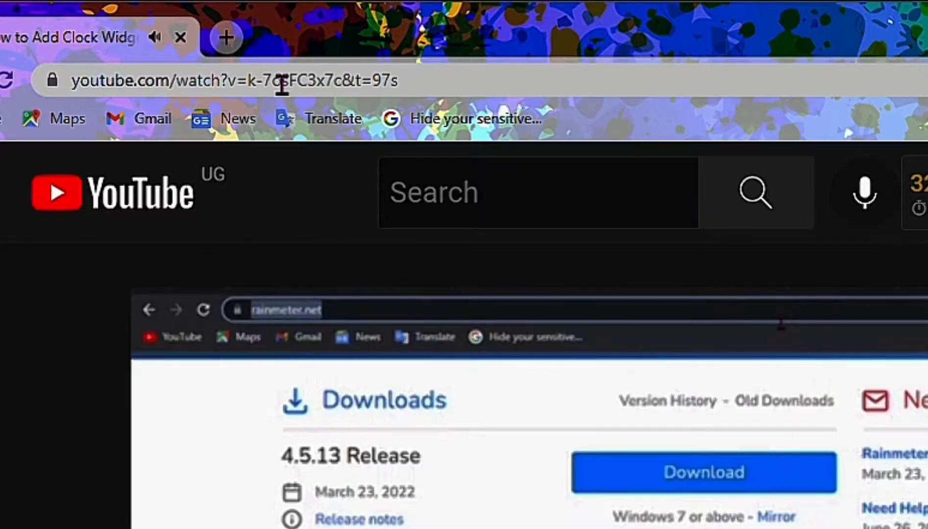
# Change the start of the video's web address to gifyoutube.com and load it in the GIF editor
pyautogui.click(151, 93)
pyautogui.click(164, 95)
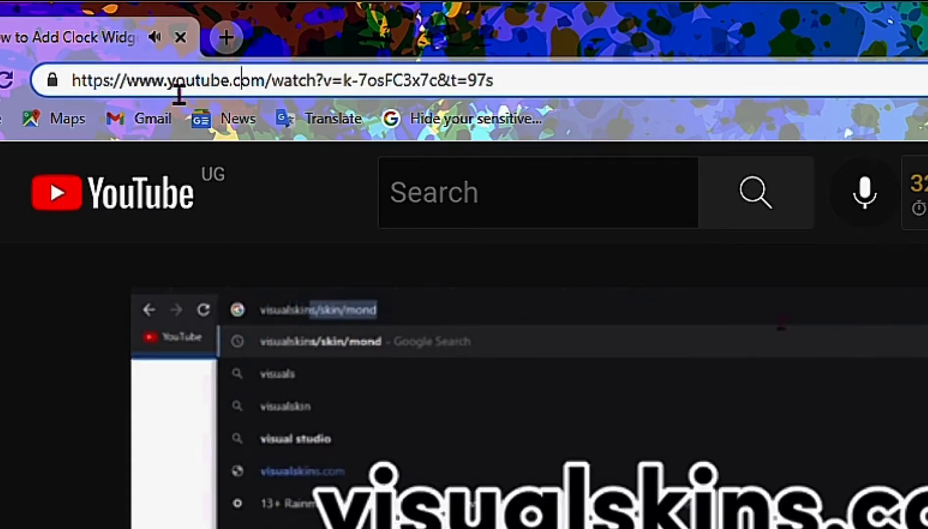
pyautogui.click(204, 104)
pyautogui.press('BackSpace')
pyautogui.press('BackSpace')
pyautogui.press('BackSpace')
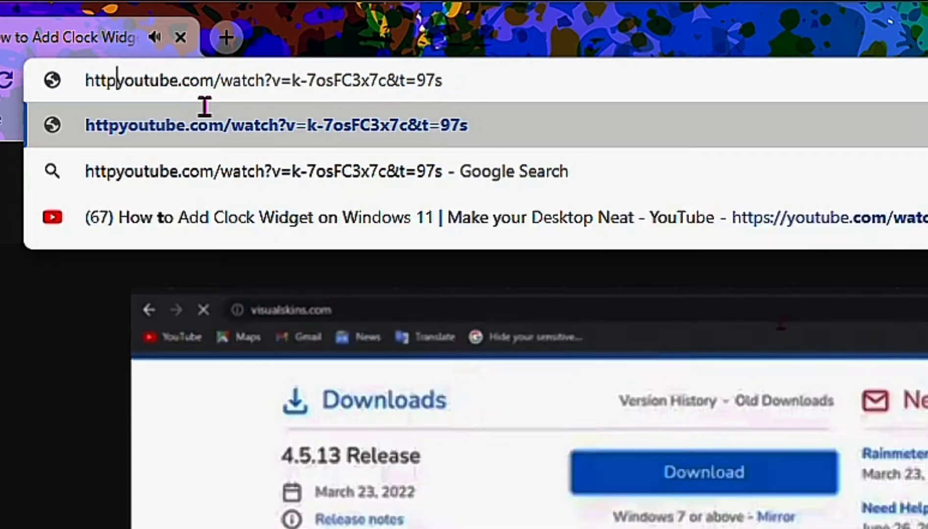
pyautogui.press('BackSpace')
pyautogui.press('BackSpace')
pyautogui.press('BackSpace')
pyautogui.press('BackSpace')
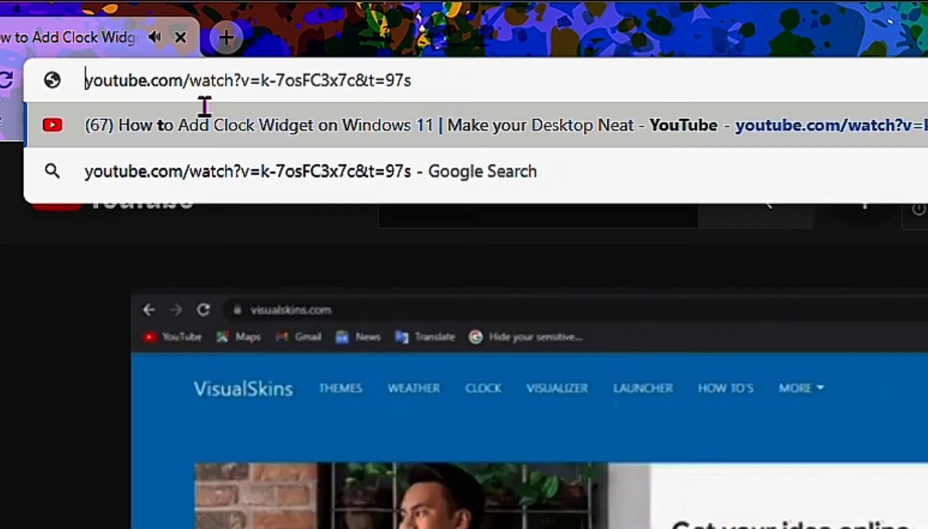
pyautogui.write('gif')
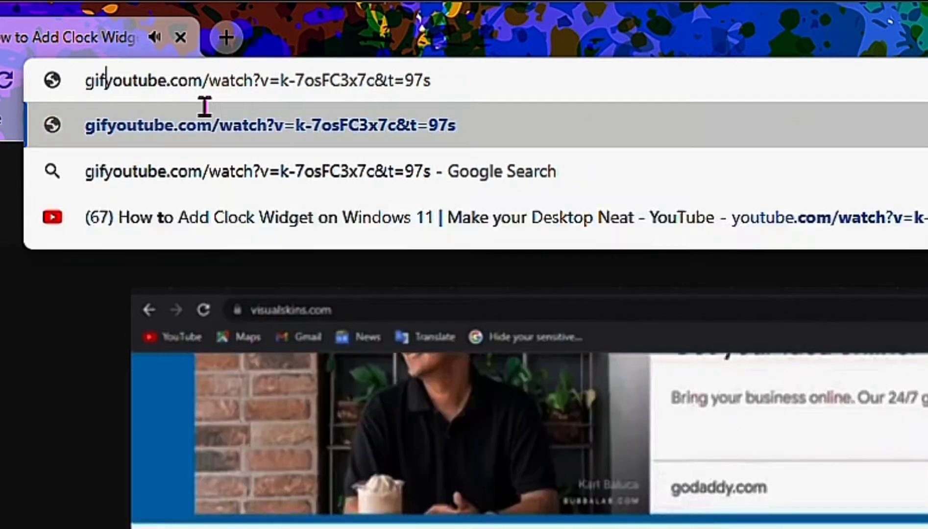
pyautogui.press('Return')
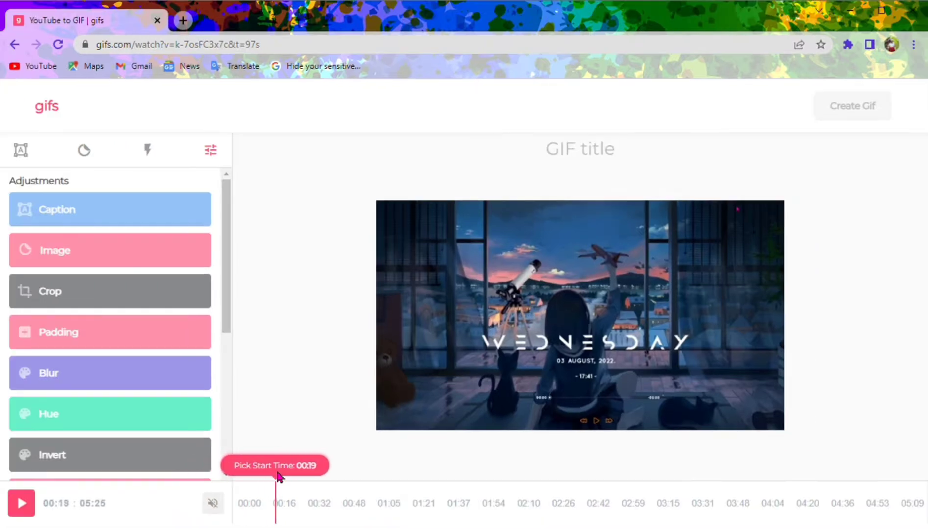
# Pick the GIF's start time at about 00:20 on the video timeline
pyautogui.click(262, 496)
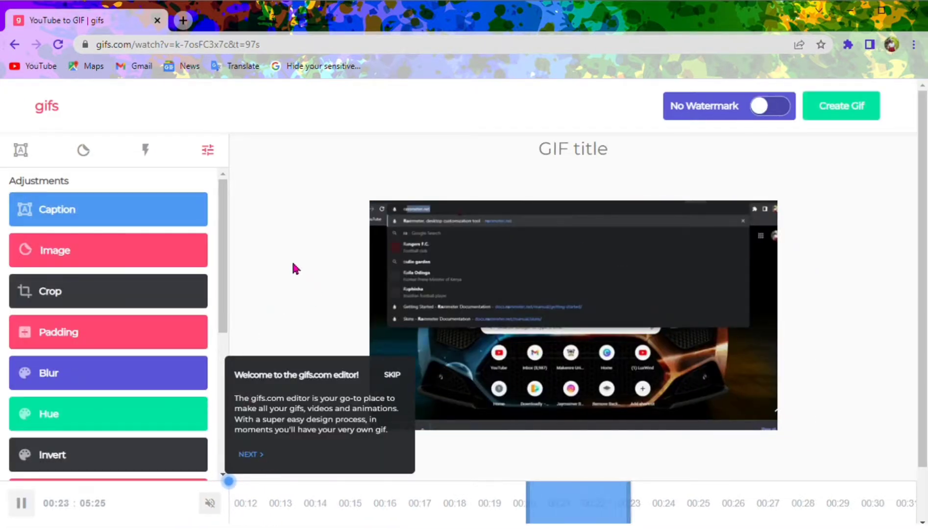
pyautogui.scroll(-2, 294, 268)
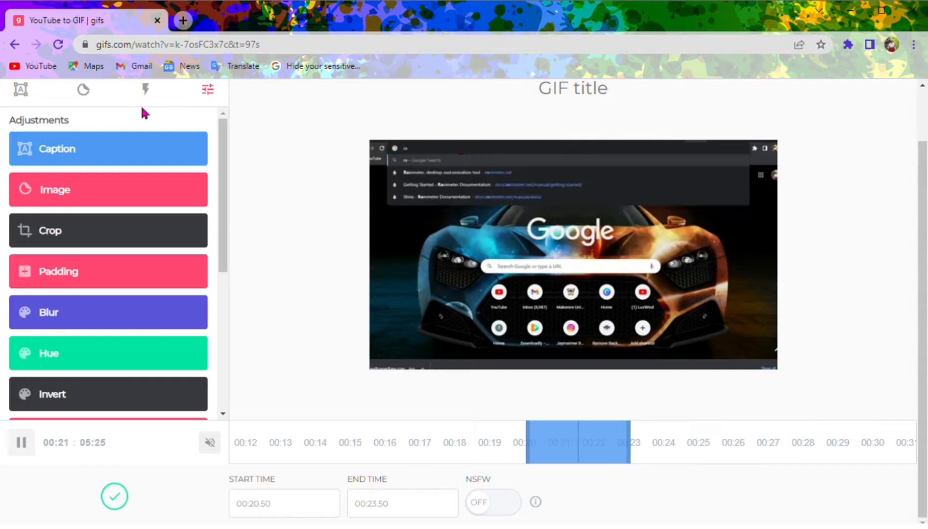
# Add a caption reading "clip 1" to the GIF and save it
pyautogui.click(130, 158)
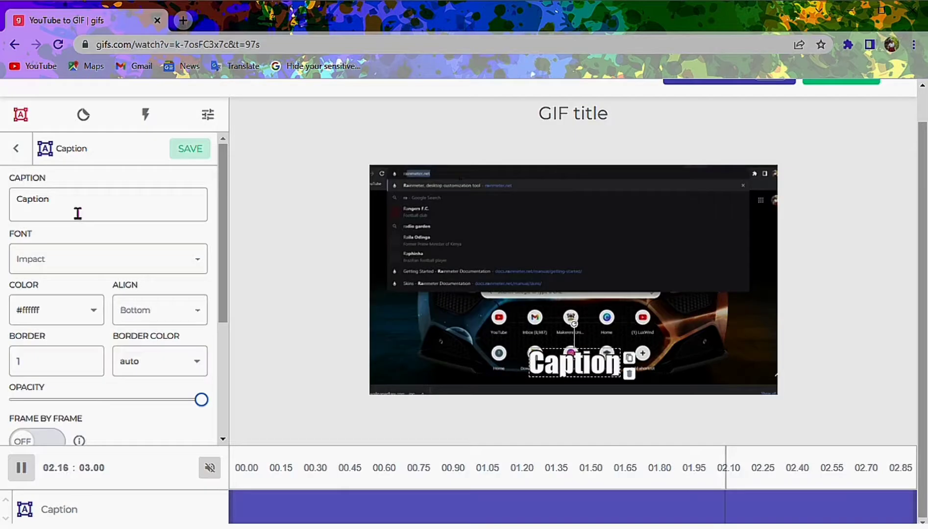
pyautogui.doubleClick(62, 211)
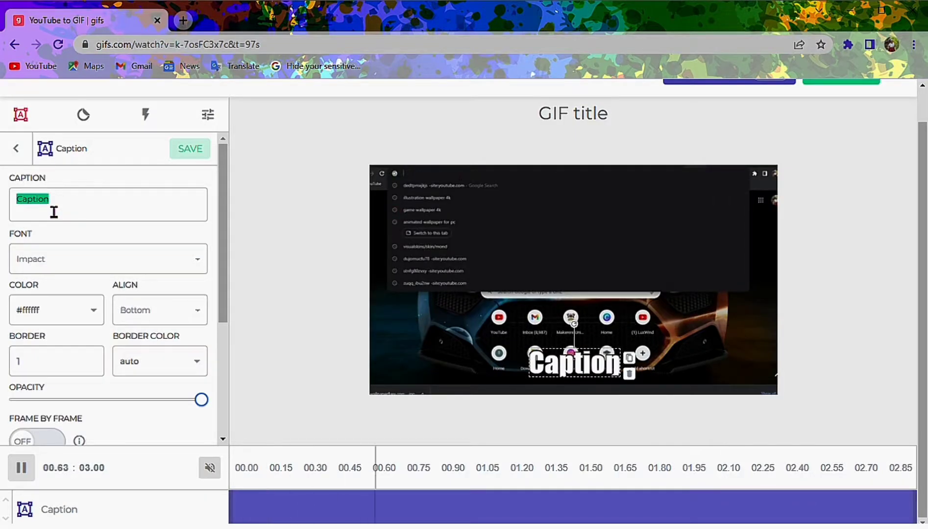
pyautogui.write('clip')
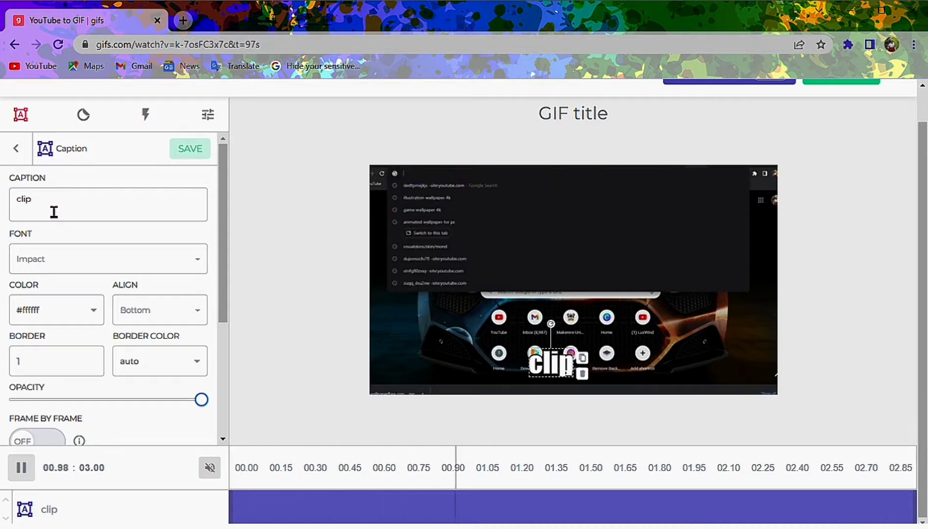
pyautogui.write('1')
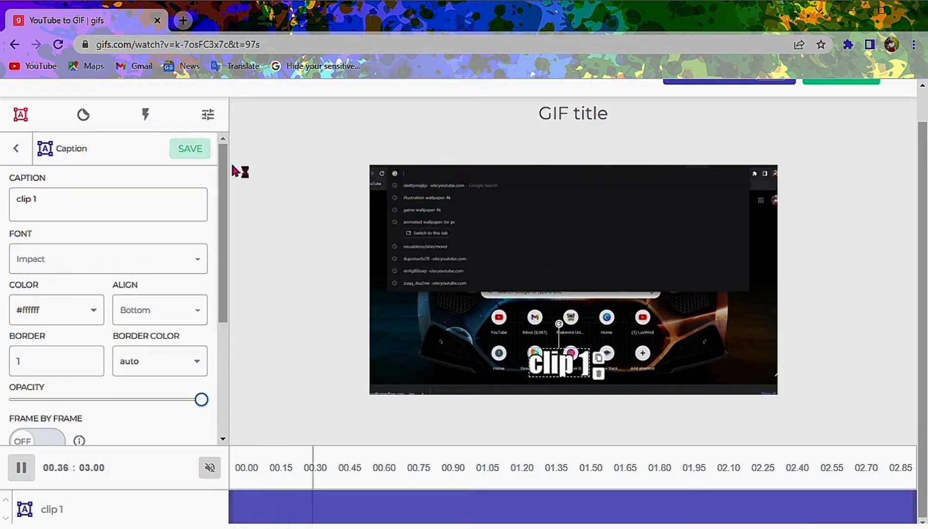
pyautogui.moveTo(227, 203); pyautogui.dragTo(215, 318)
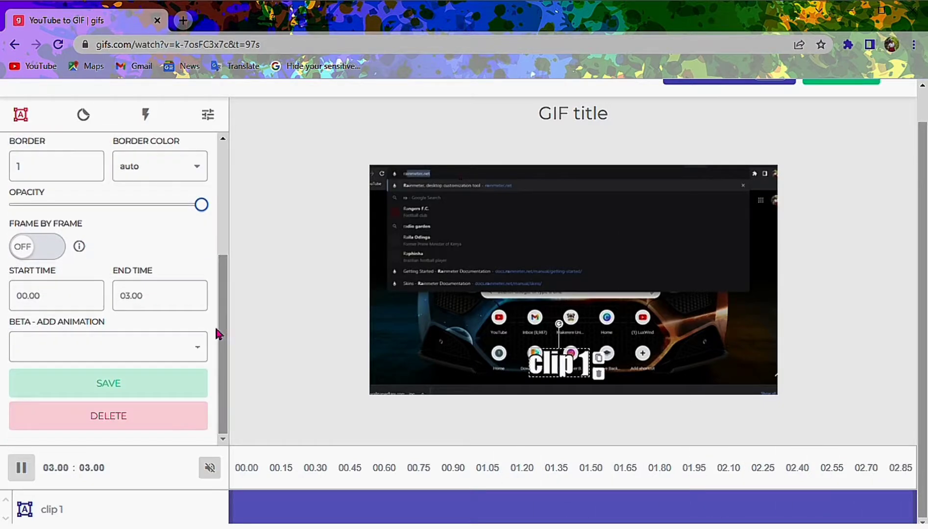
pyautogui.click(149, 387)
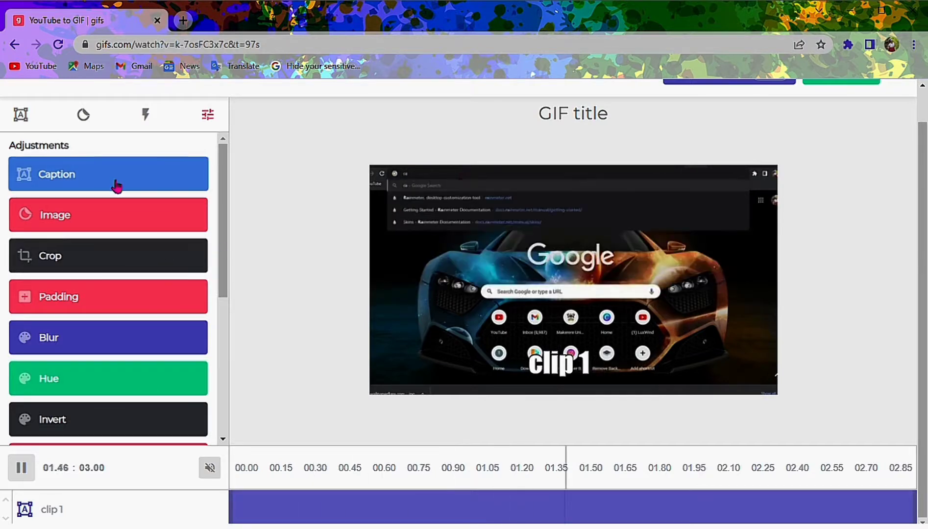
# Browse the featured sticker packs available for adding an image to the GIF
pyautogui.click(92, 222)
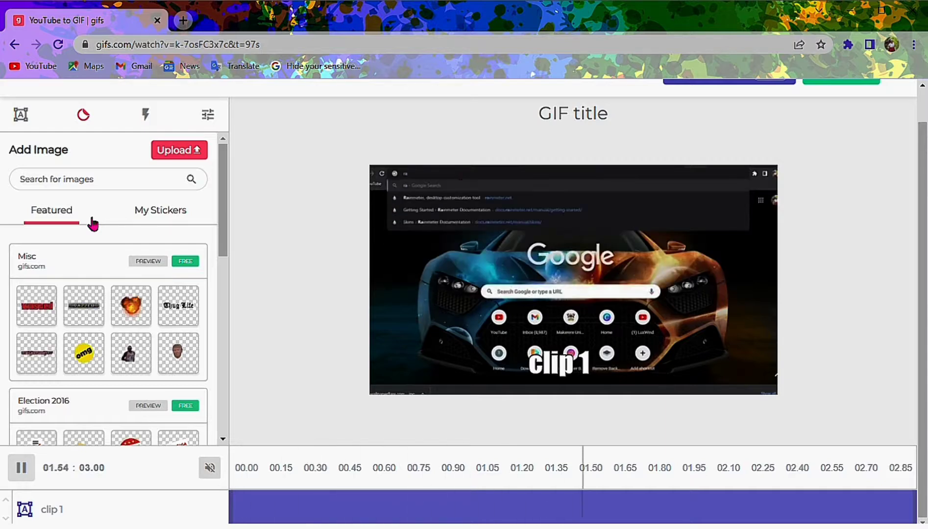
pyautogui.scroll(-1, 122, 328)
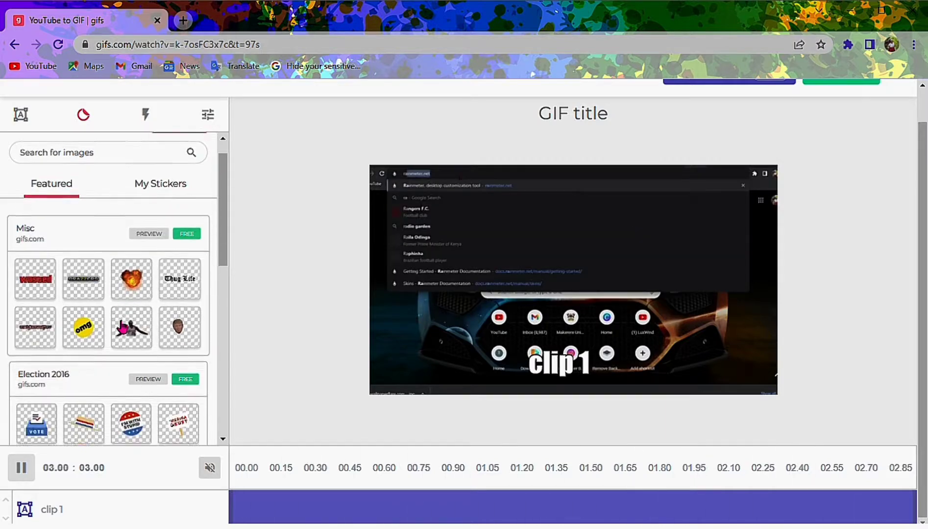
pyautogui.scroll(-4, 122, 328)
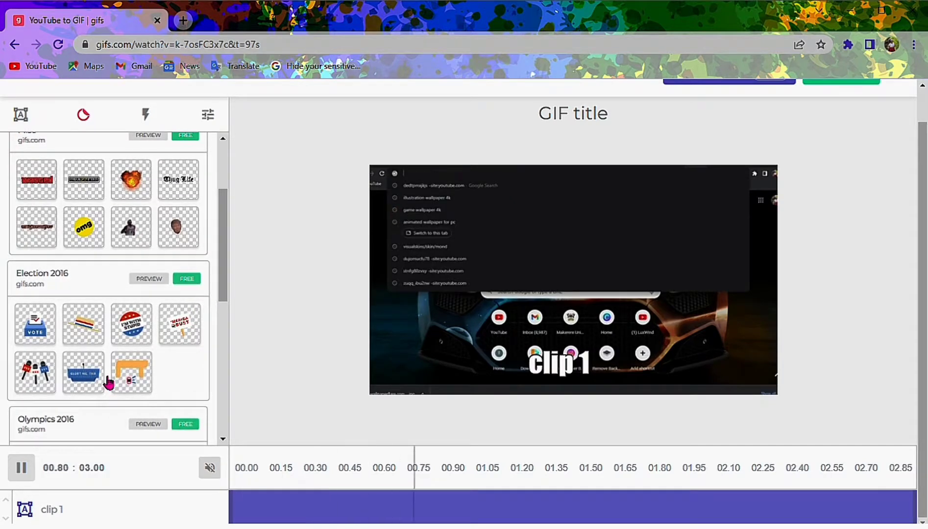
pyautogui.scroll(-1, 124, 363)
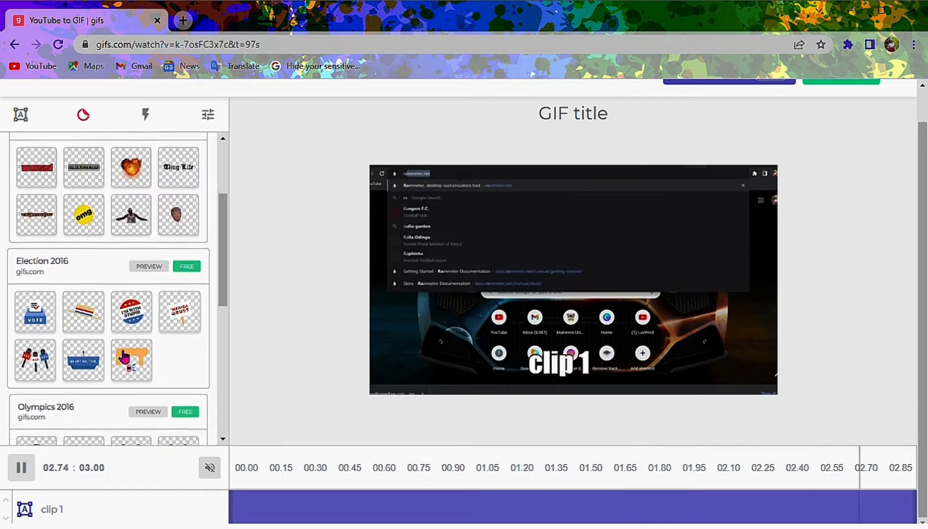
pyautogui.scroll(-2, 123, 357)
pyautogui.scroll(-2, 123, 356)
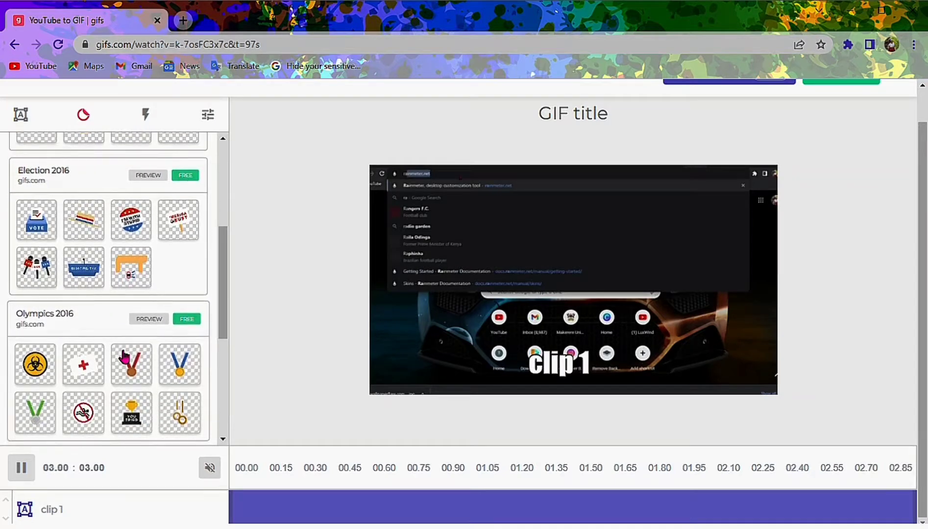
pyautogui.scroll(-2, 124, 356)
pyautogui.scroll(-3, 124, 357)
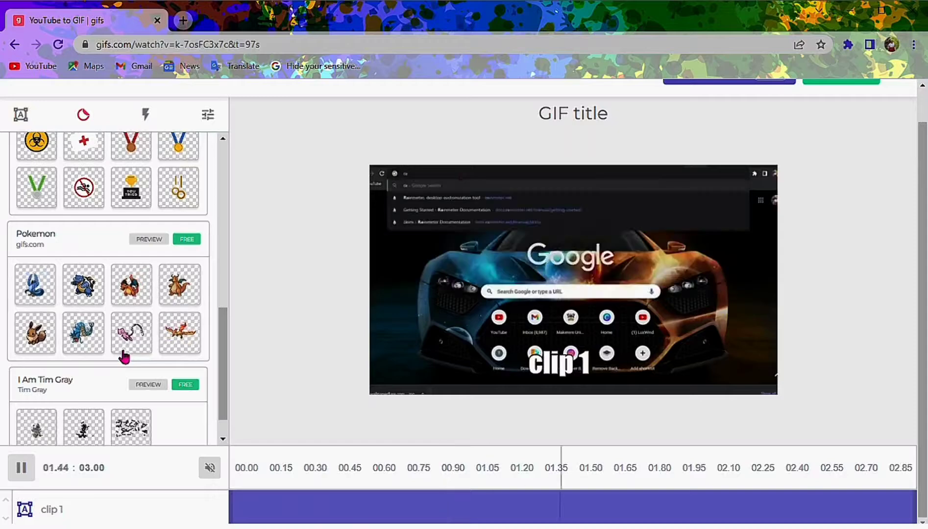
pyautogui.scroll(-1, 125, 357)
pyautogui.scroll(1, 125, 356)
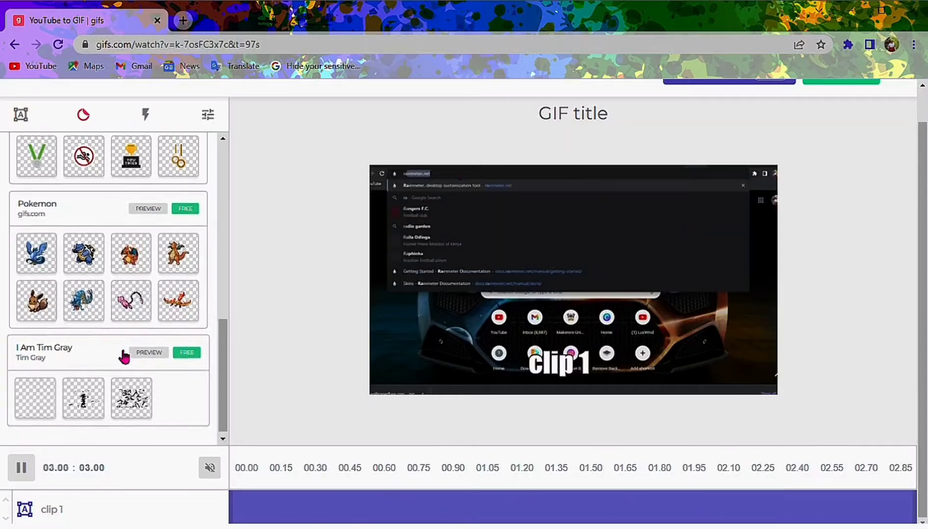
pyautogui.scroll(6, 124, 356)
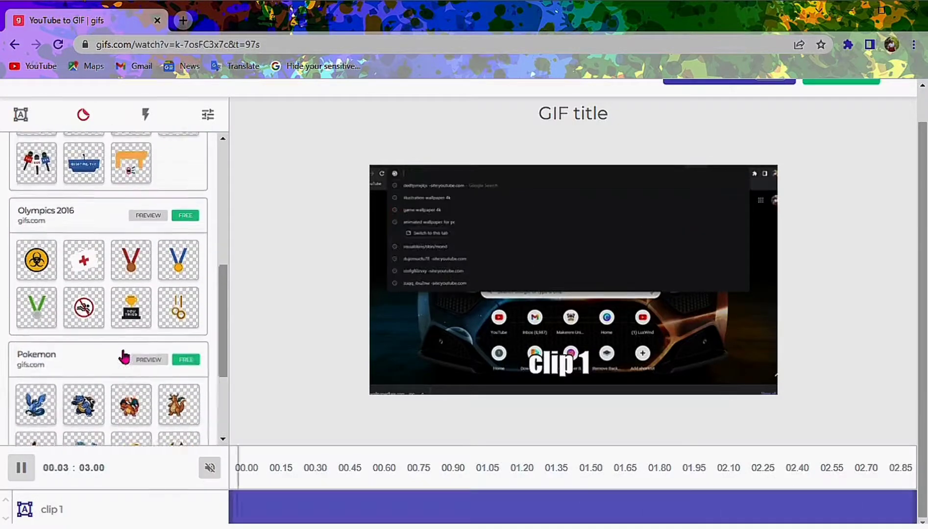
pyautogui.scroll(4, 125, 356)
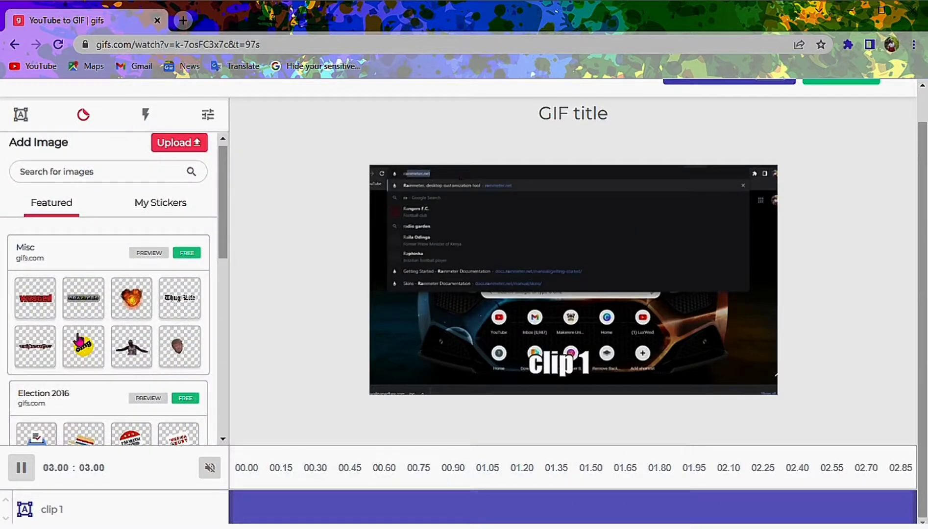
# Add the yellow omg sticker from the Misc pack, shrink it near the frame's left edge below the middle, and save it
pyautogui.click(90, 352)
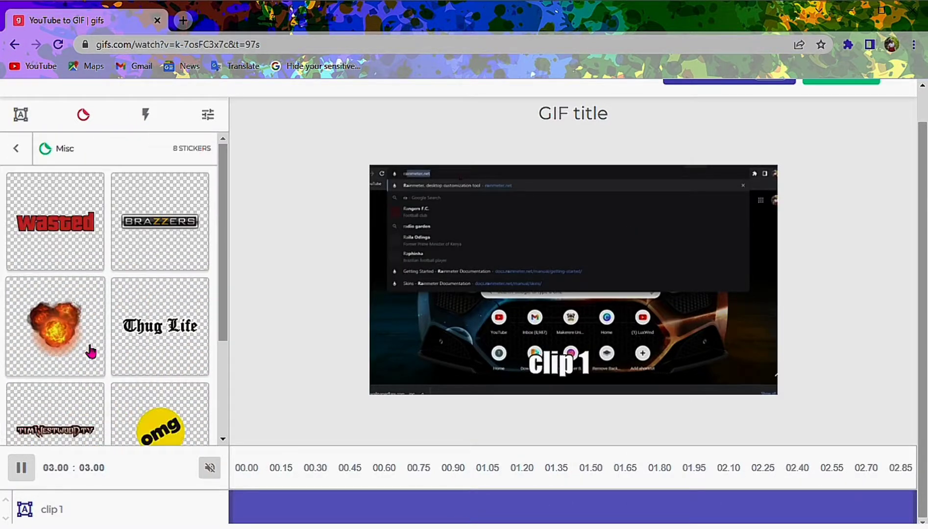
pyautogui.scroll(-3, 91, 352)
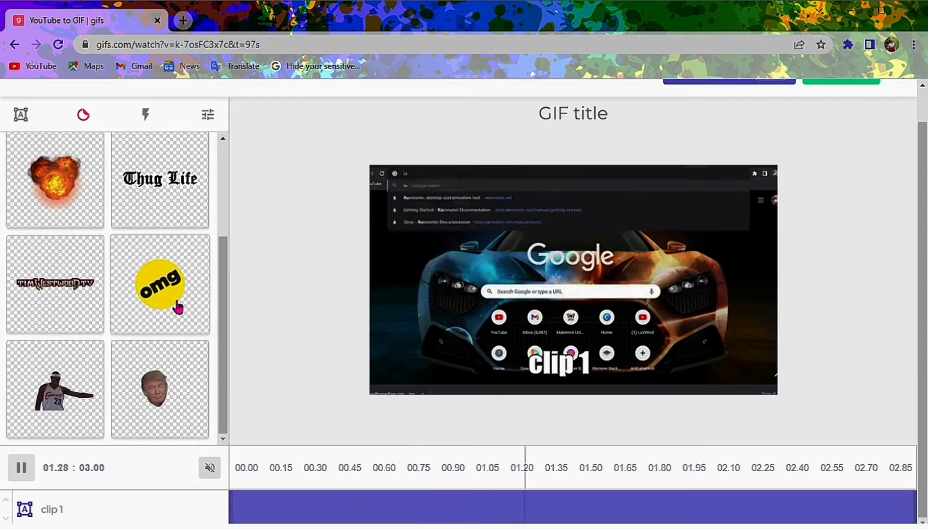
pyautogui.click(178, 308)
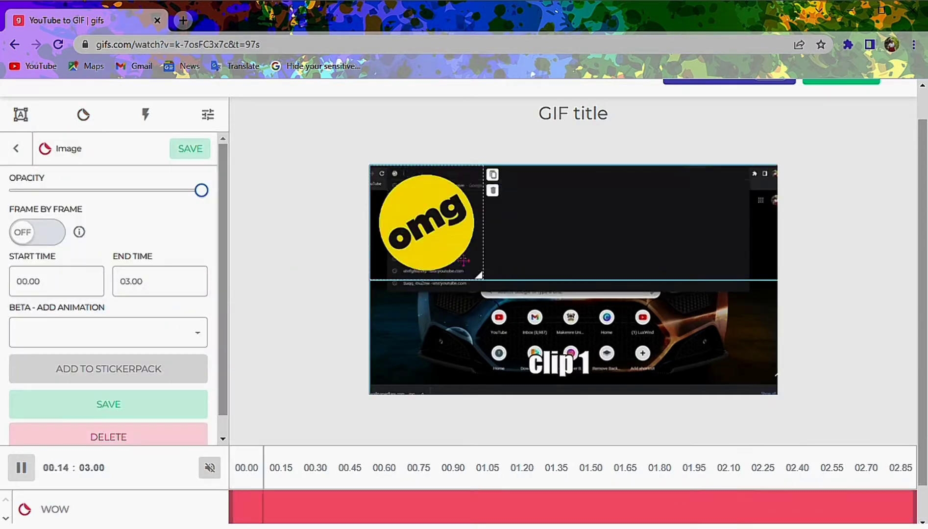
pyautogui.moveTo(480, 278); pyautogui.dragTo(405, 313)
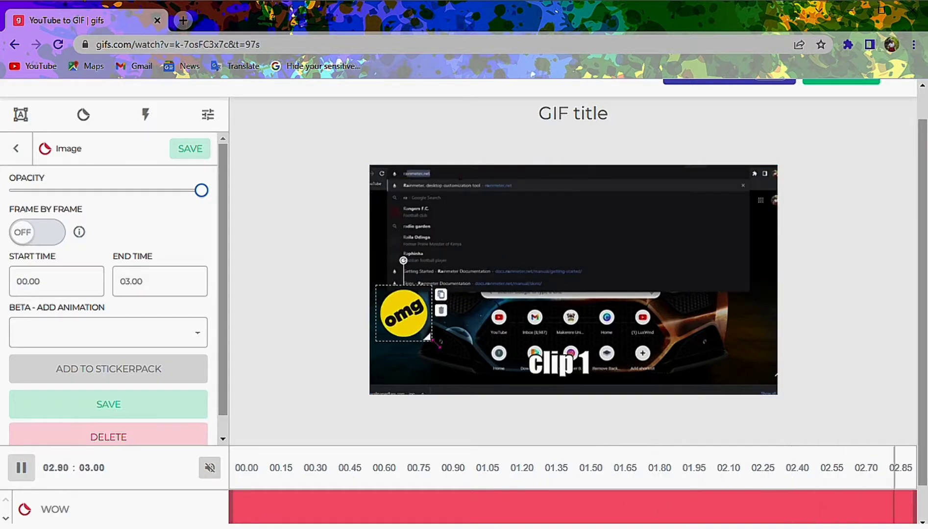
pyautogui.moveTo(434, 342); pyautogui.dragTo(406, 326)
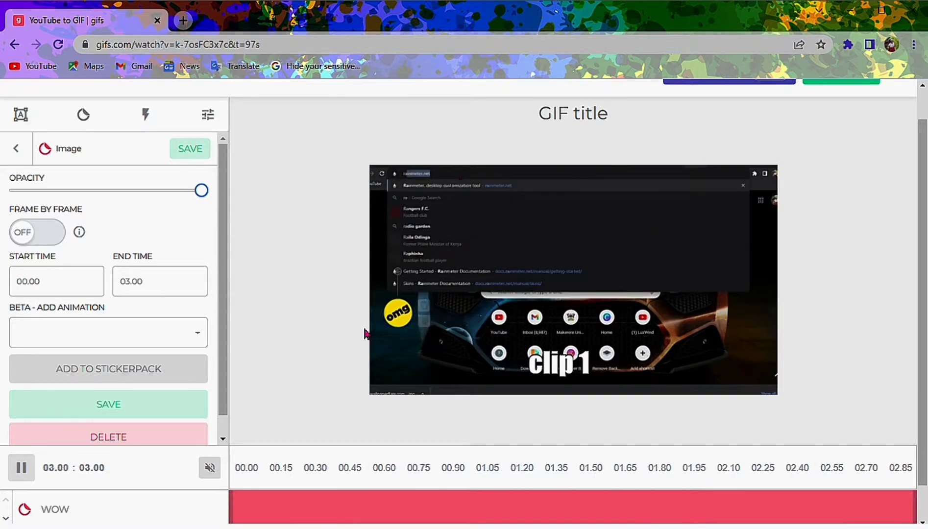
pyautogui.click(196, 156)
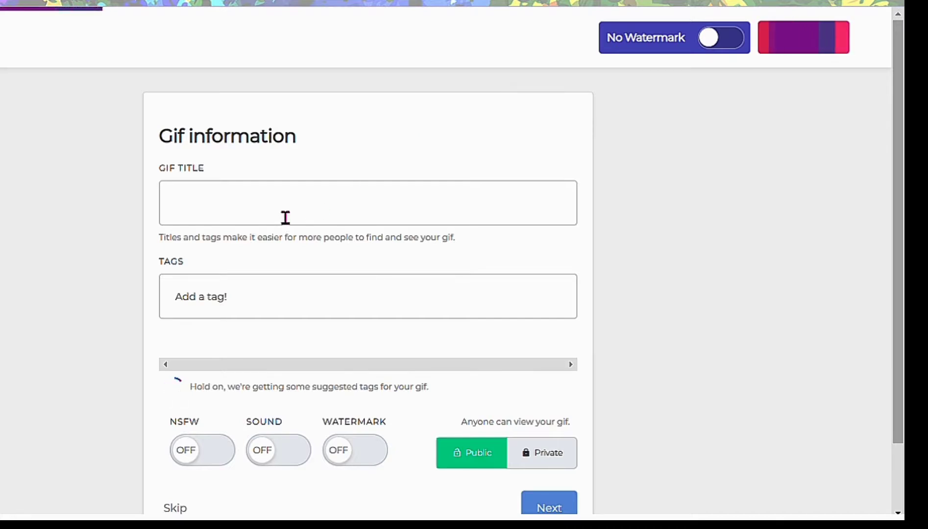
# Title the GIF "clip 1" and set its visibility to Private
pyautogui.click(285, 217)
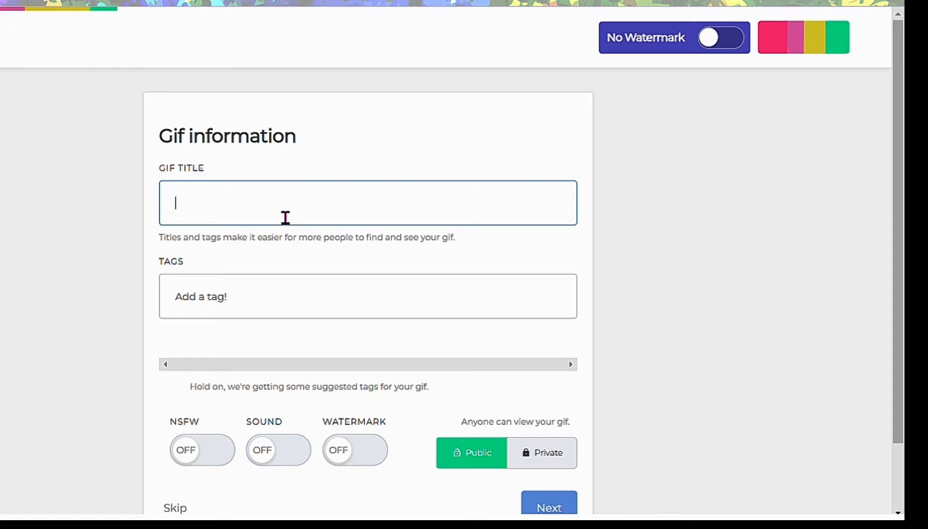
pyautogui.write('clip 1')
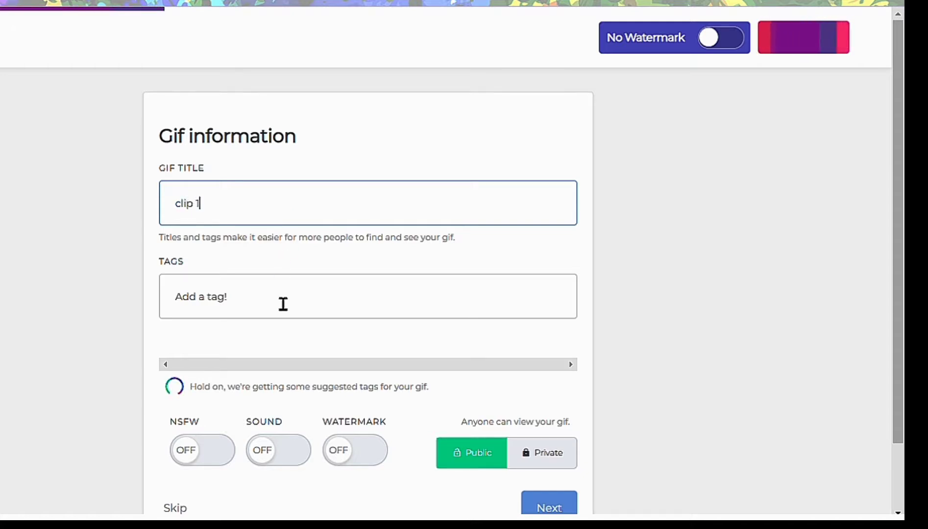
pyautogui.scroll(-2, 283, 302)
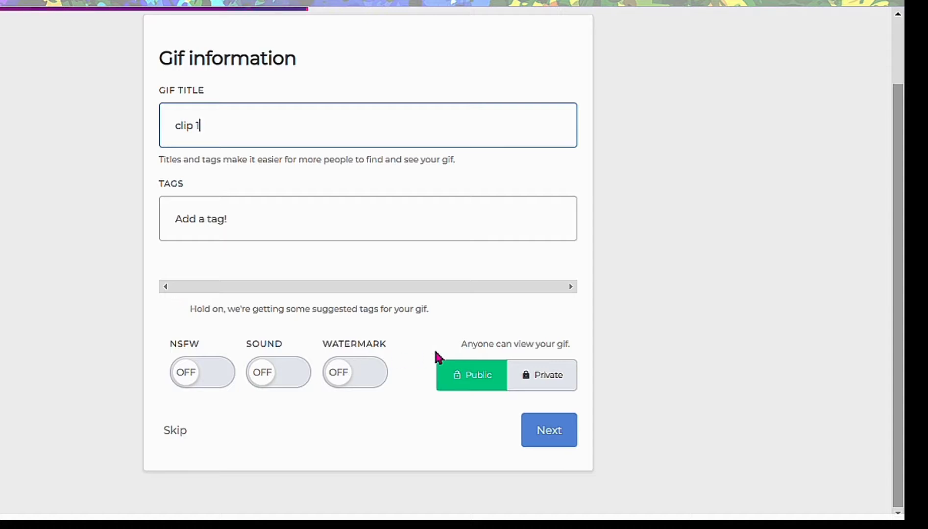
pyautogui.click(556, 385)
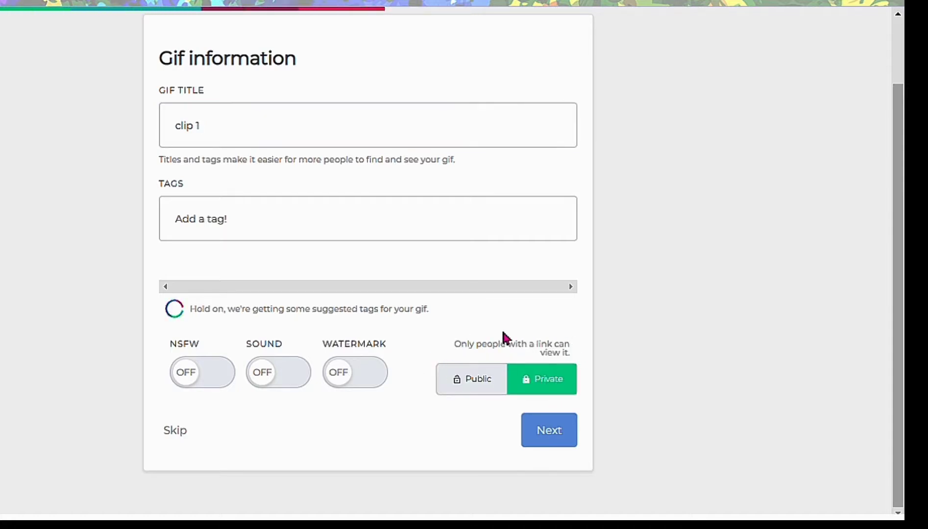
pyautogui.scroll(1, 455, 169)
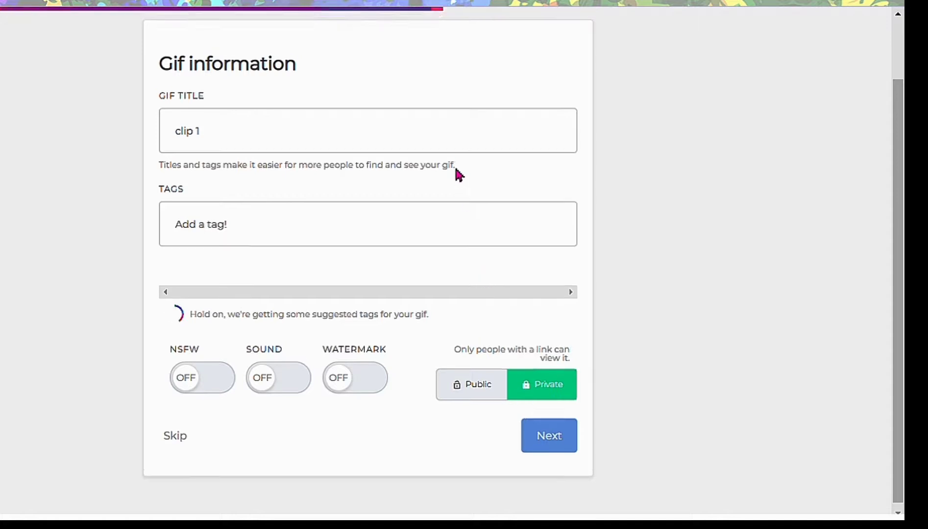
pyautogui.scroll(-1, 458, 174)
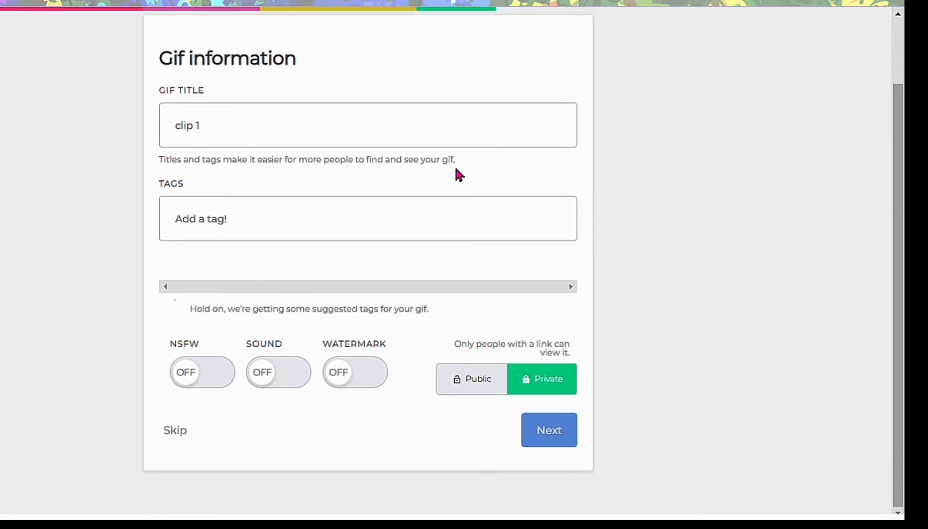
pyautogui.scroll(2, 458, 174)
pyautogui.scroll(-2, 458, 174)
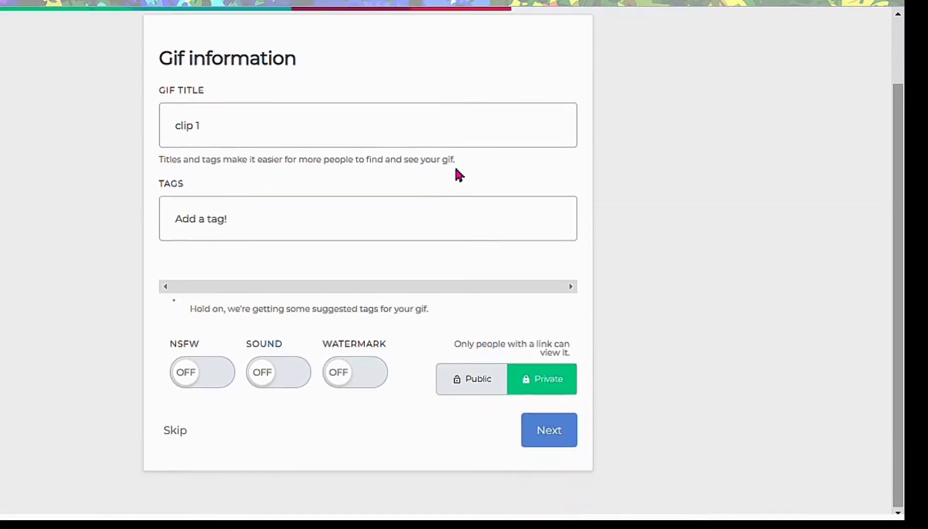
# Submit the GIF information to finish creating the GIF and decline the premium upgrade offer
pyautogui.click(547, 429)
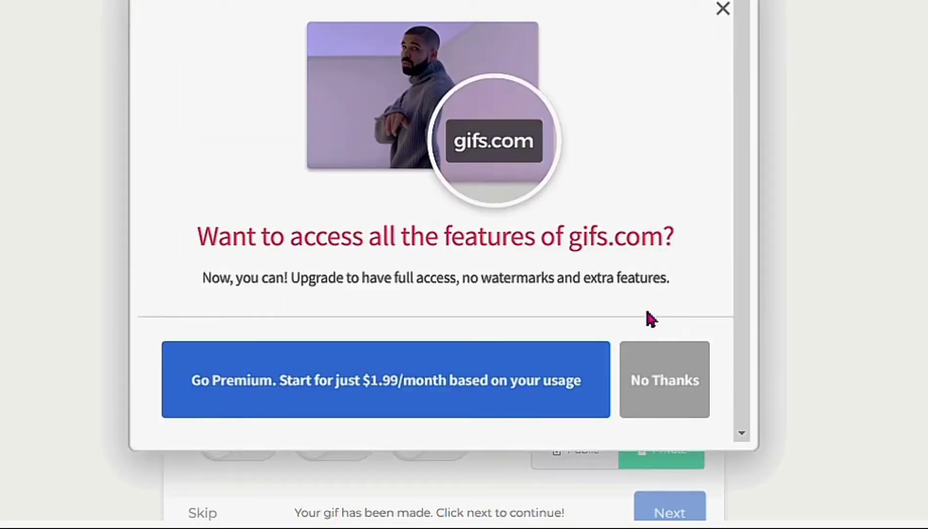
pyautogui.click(665, 373)
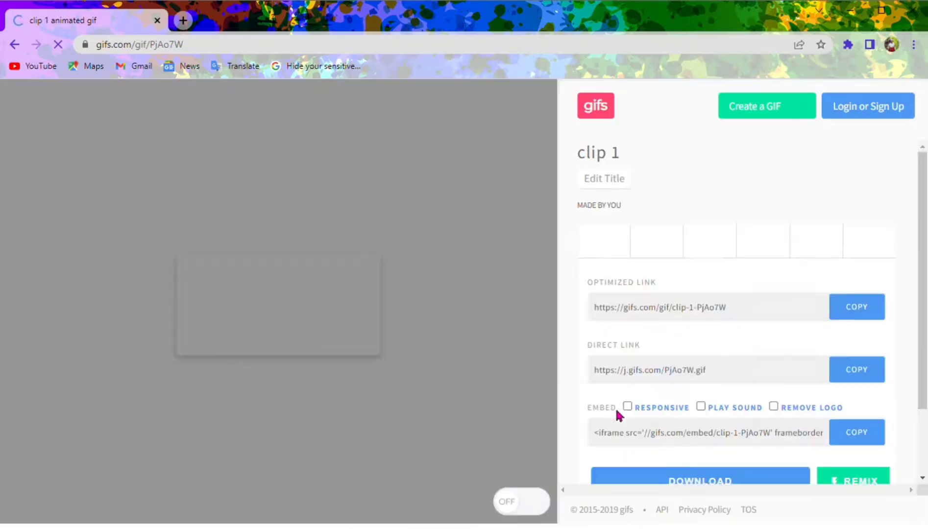
# Request a download of the finished GIF in the Original MP4 format
pyautogui.scroll(-2, 616, 415)
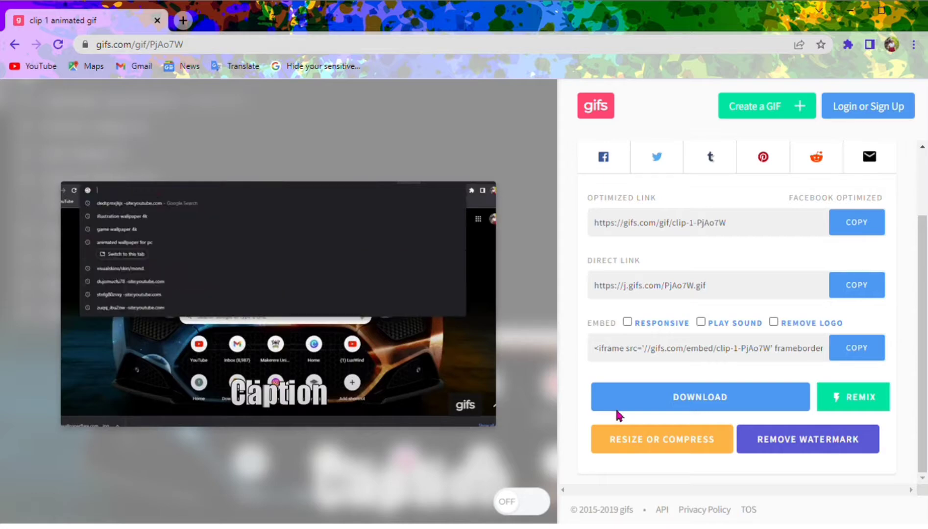
pyautogui.click(616, 410)
pyautogui.click(673, 466)
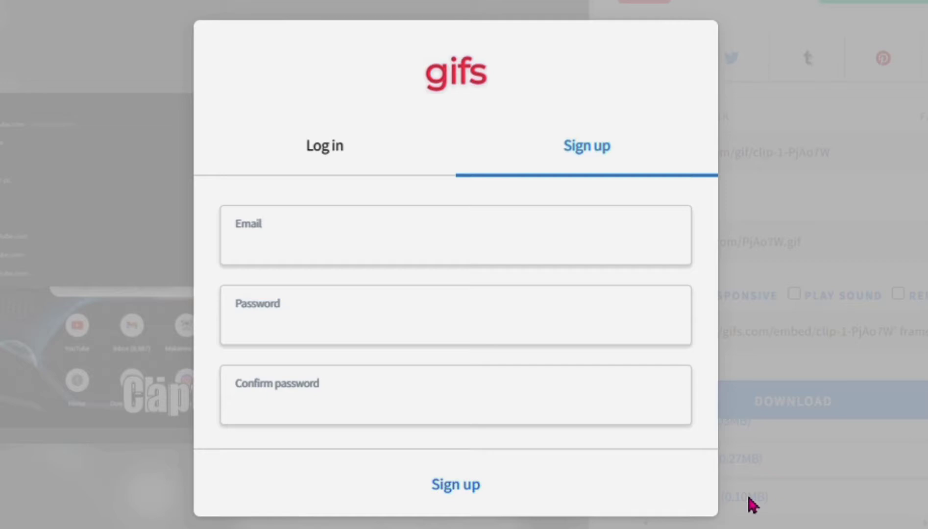
# Sign up for a gifs account by entering the e-mail address, the account password and the password confirmation
pyautogui.click(459, 251)
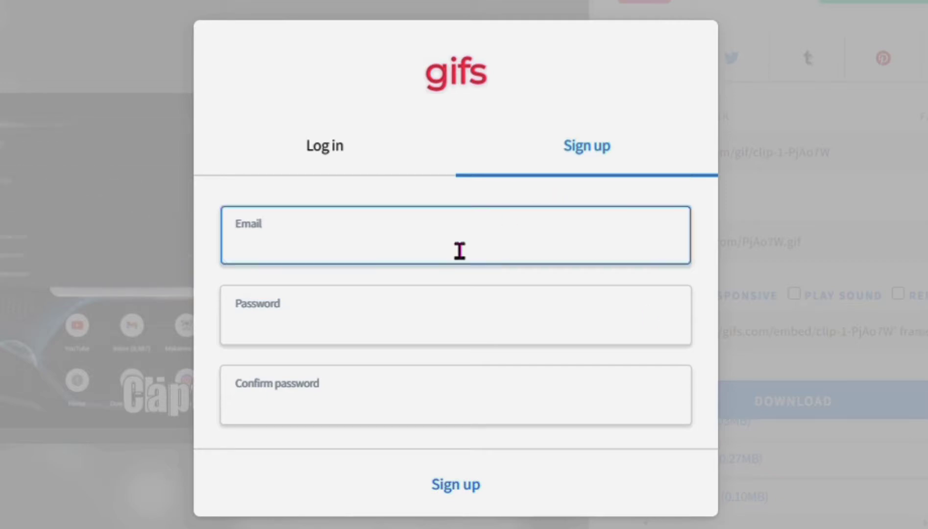
pyautogui.write('j')
pyautogui.click(448, 292)
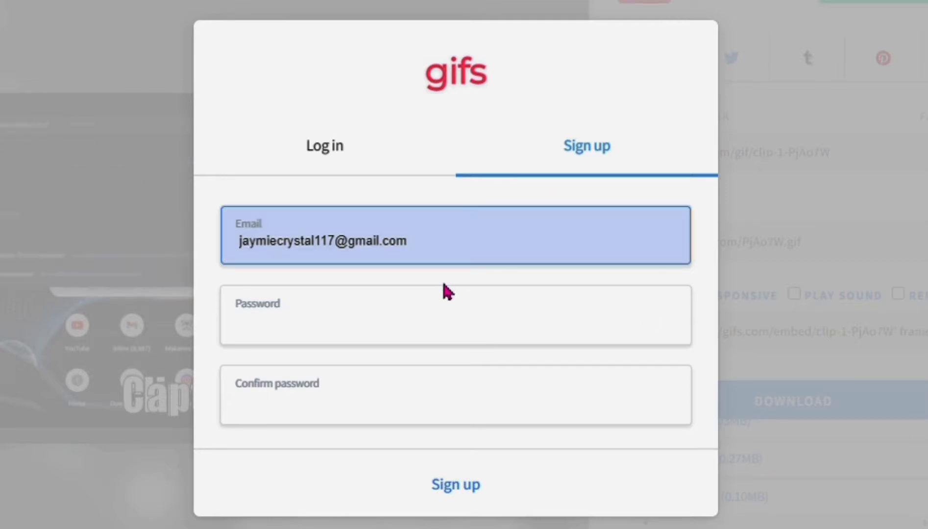
pyautogui.click(363, 320)
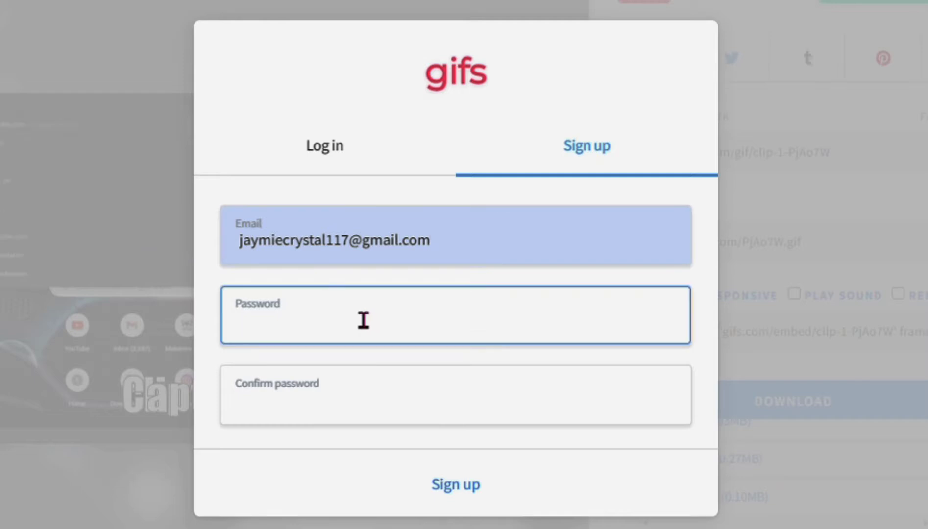
pyautogui.write('•••••••••')
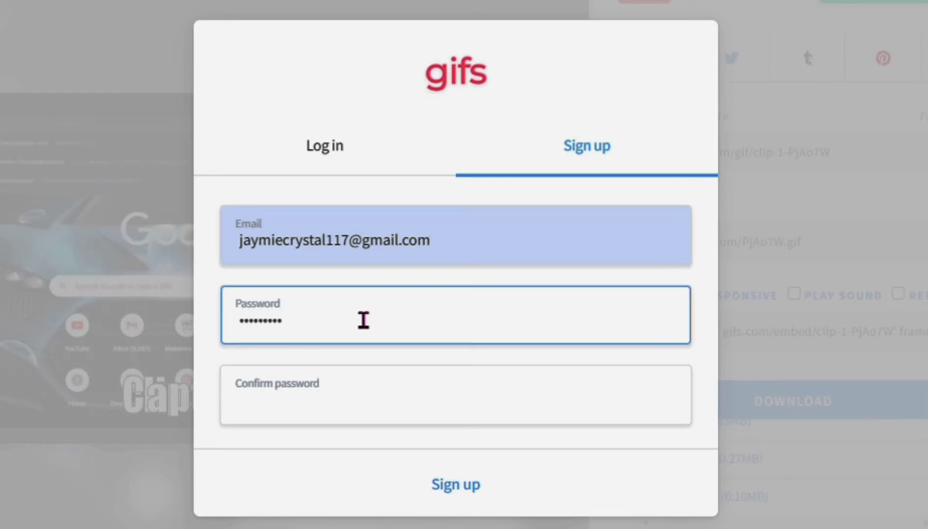
pyautogui.click(346, 421)
pyautogui.write('••')
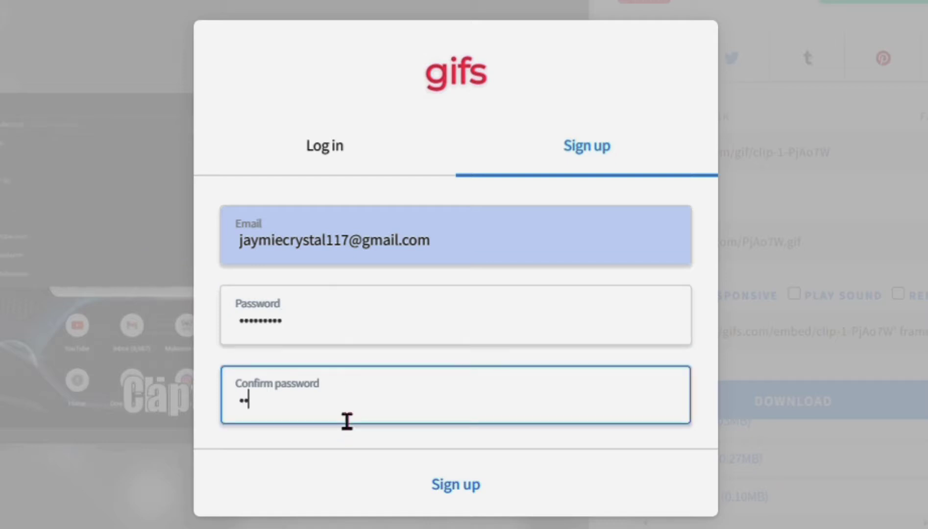
pyautogui.write('••••••••')
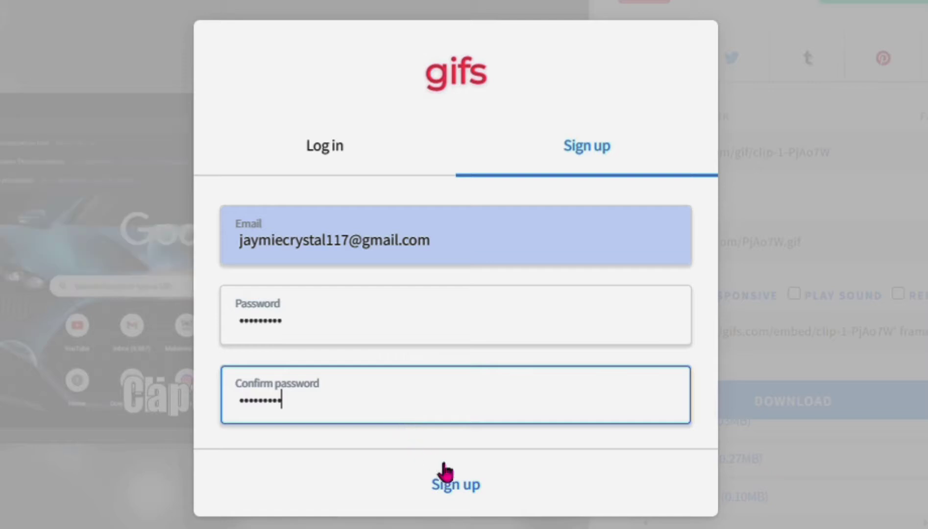
pyautogui.click(451, 483)
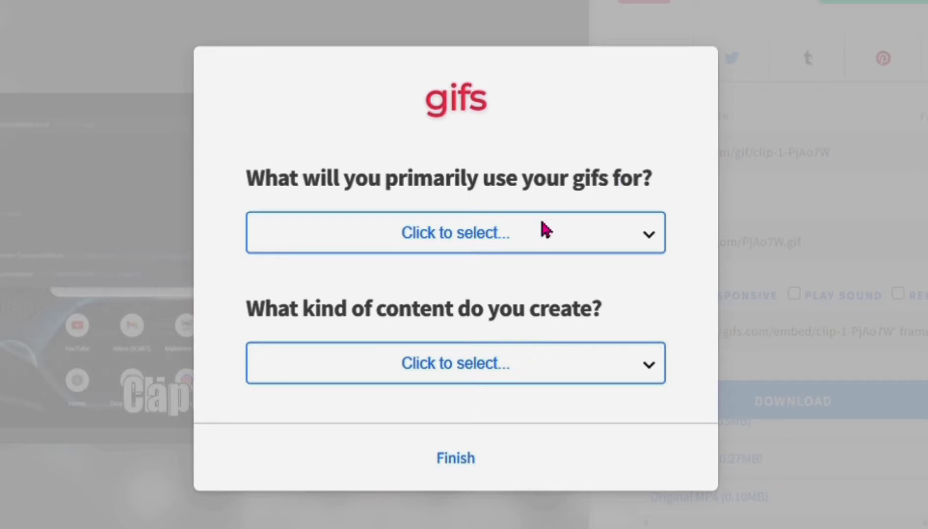
# Complete the sign-up survey with "Sharing with friends via a messenger" as the primary use and "Education" as the content kind
pyautogui.click(503, 371)
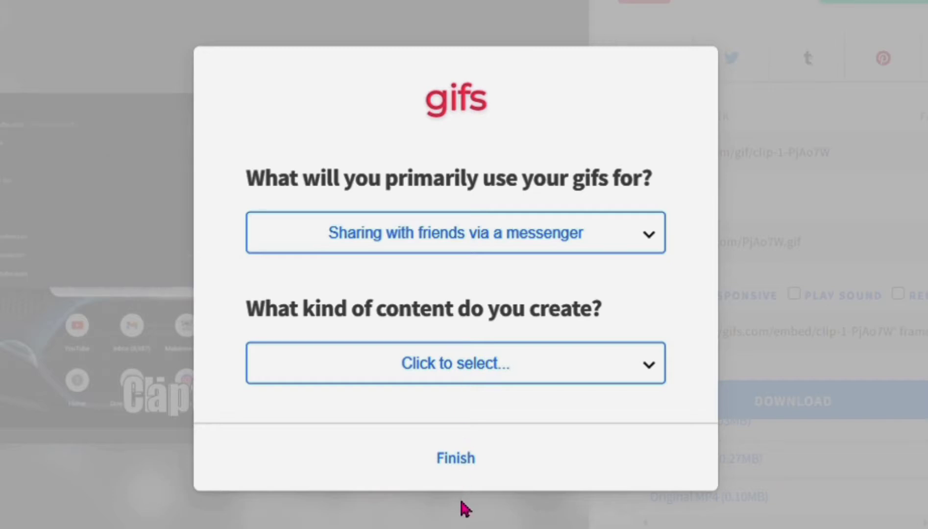
pyautogui.click(460, 516)
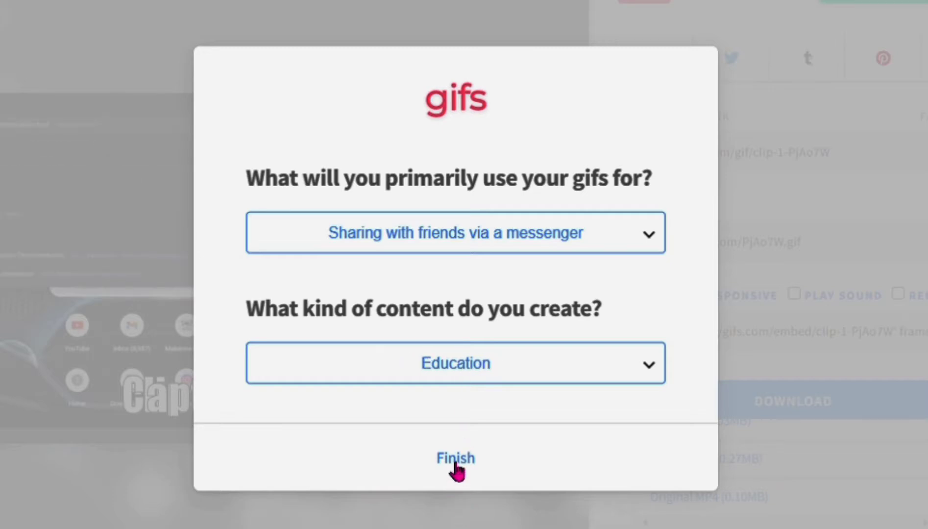
pyautogui.click(456, 460)
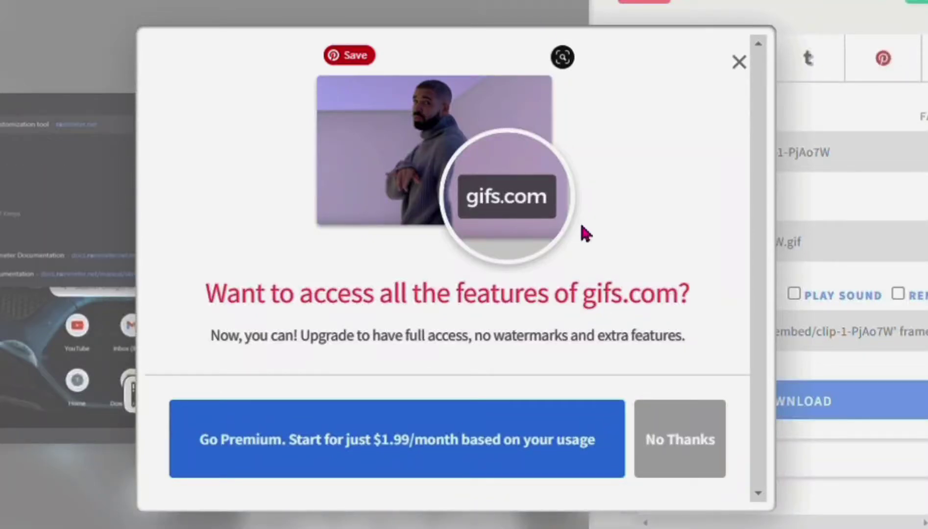
# Dismiss the premium offer shown after sign-up and download the clip as Original MP4
pyautogui.click(683, 465)
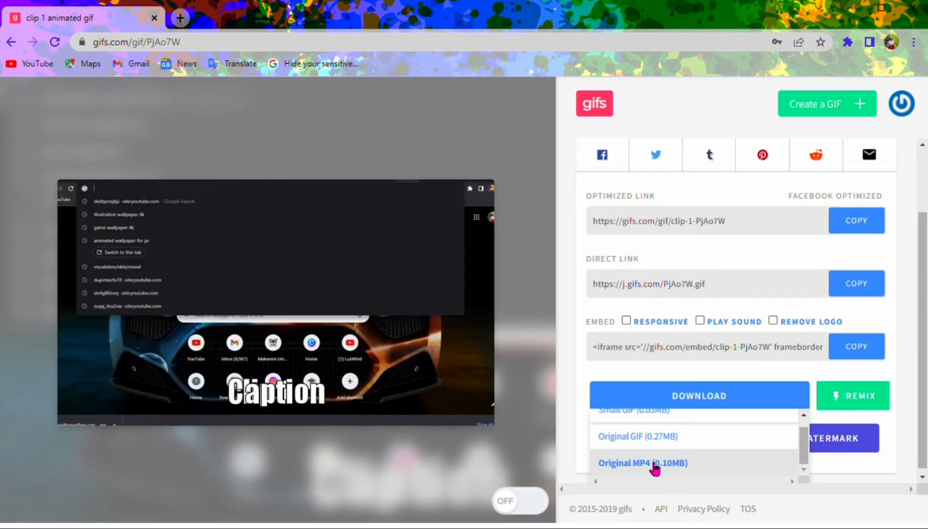
pyautogui.click(654, 464)
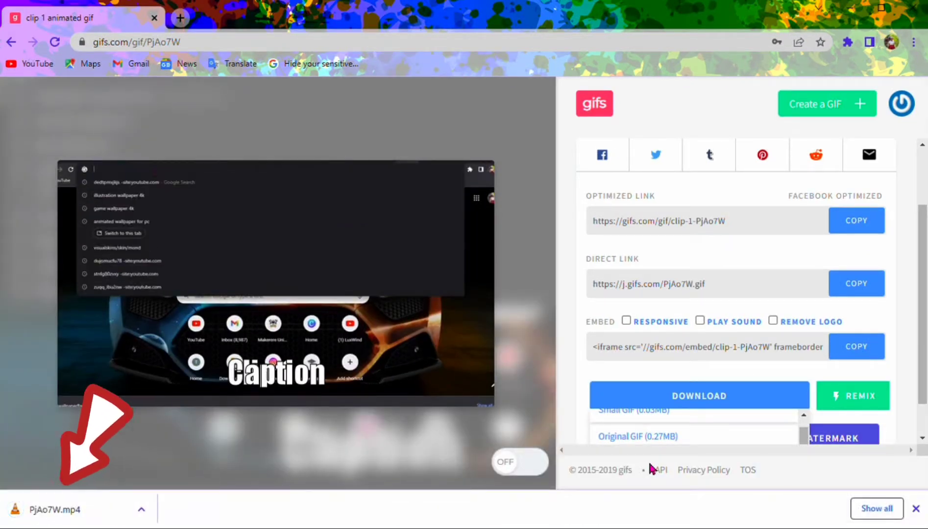